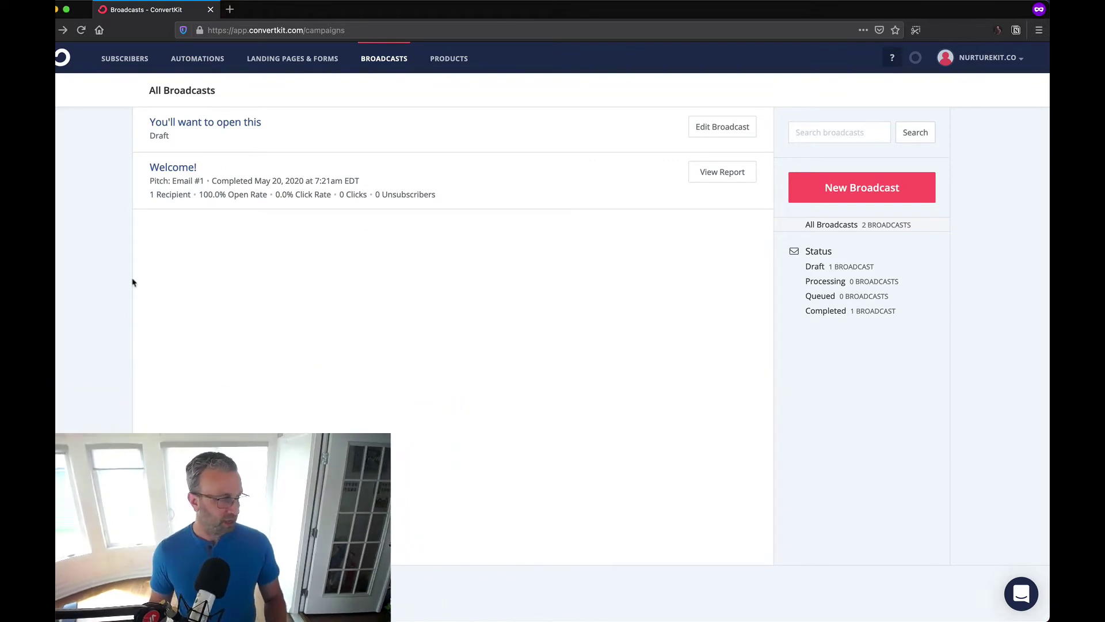
Open the 'You'll want to open this' draft and select its Liquid conditional paragraph.
click(237, 123)
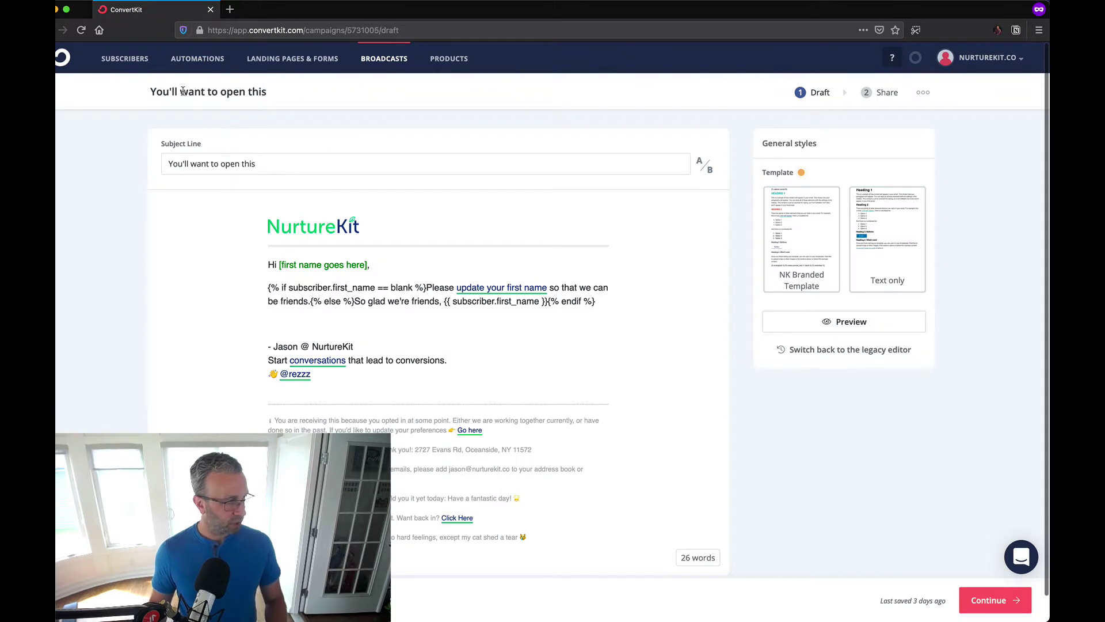
click(276, 292)
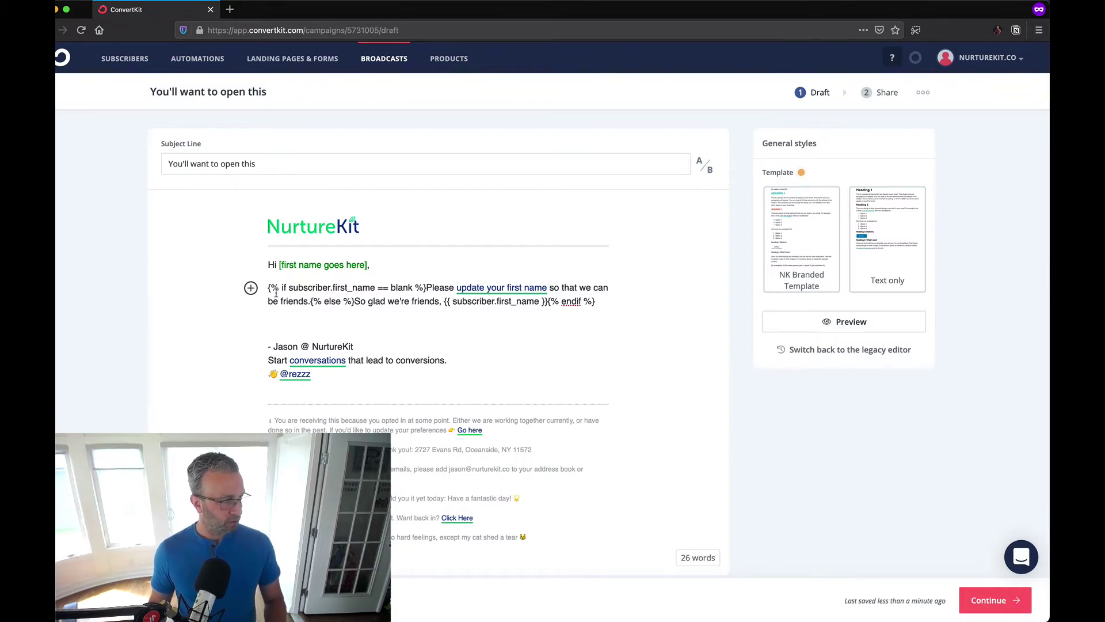
drag(605, 305, 289, 288)
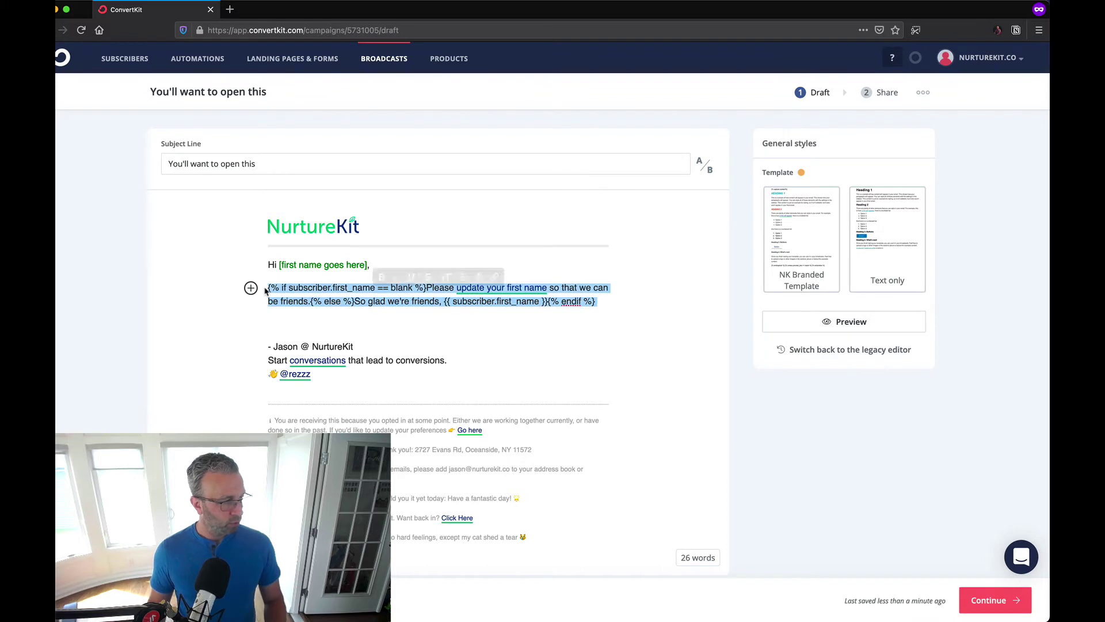
click(302, 290)
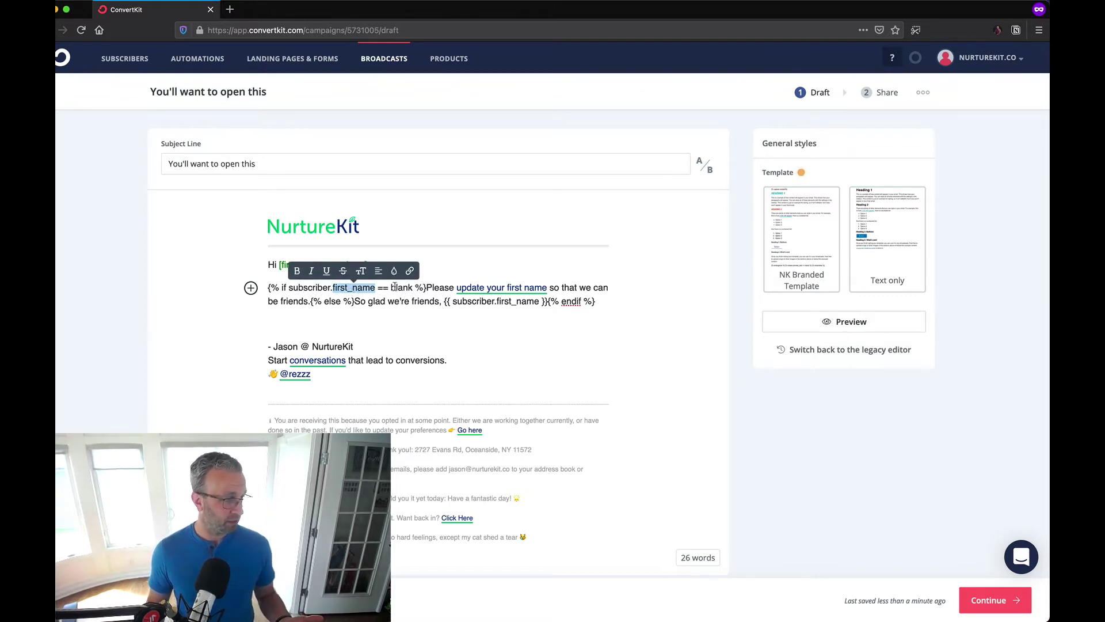
Inspect the blank first-name condition, the no-name message, and the named greeting in turn.
drag(425, 287, 310, 290)
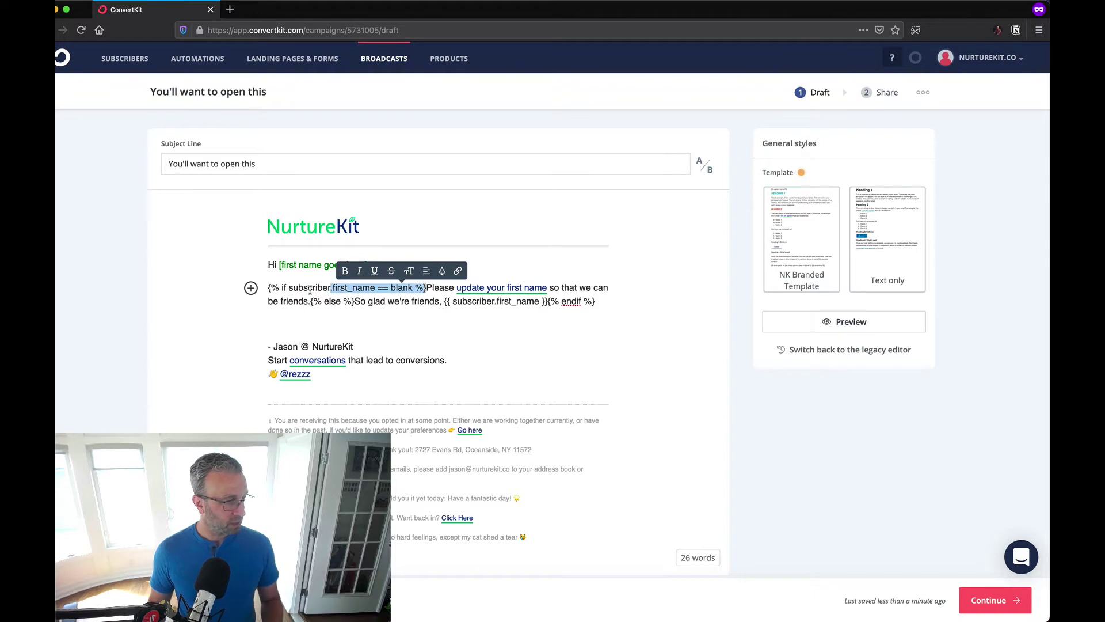
click(293, 301)
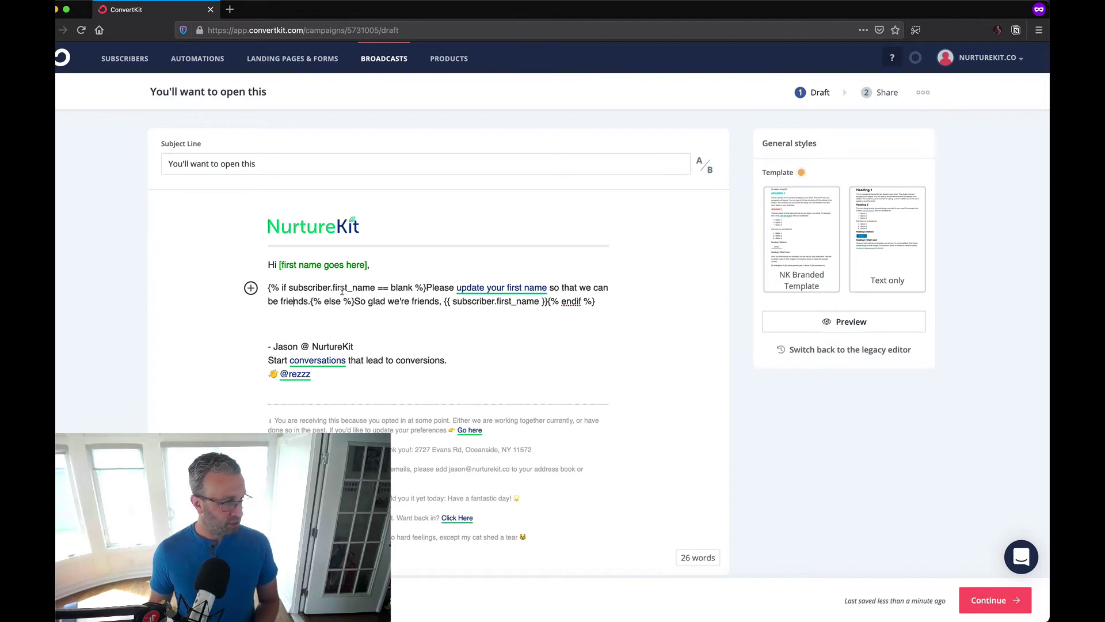
drag(426, 288, 308, 300)
click(429, 306)
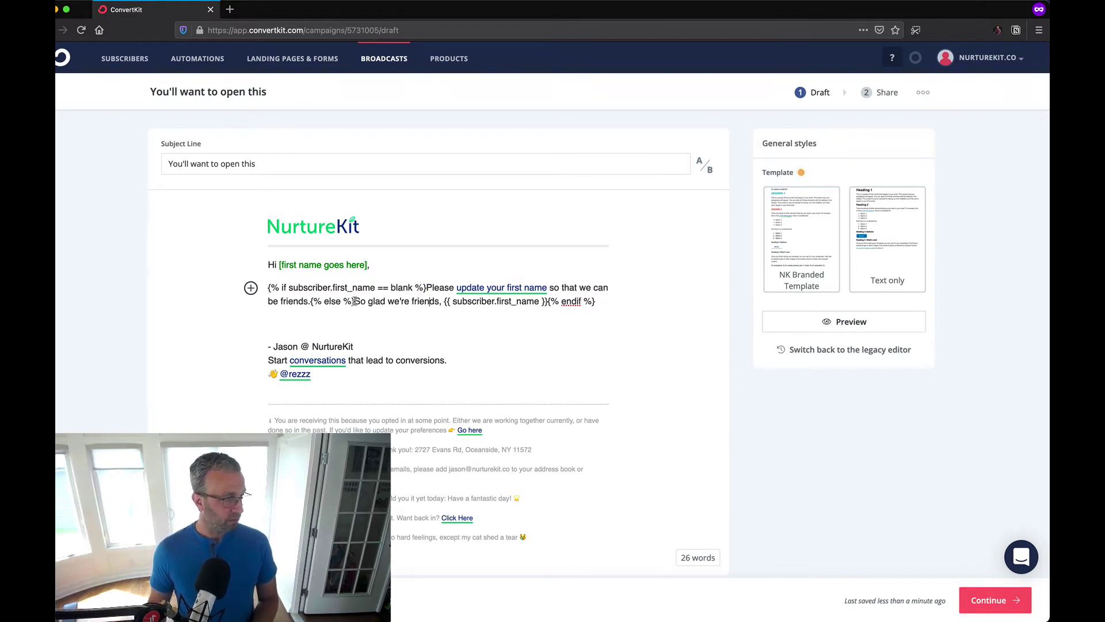
drag(354, 301, 547, 302)
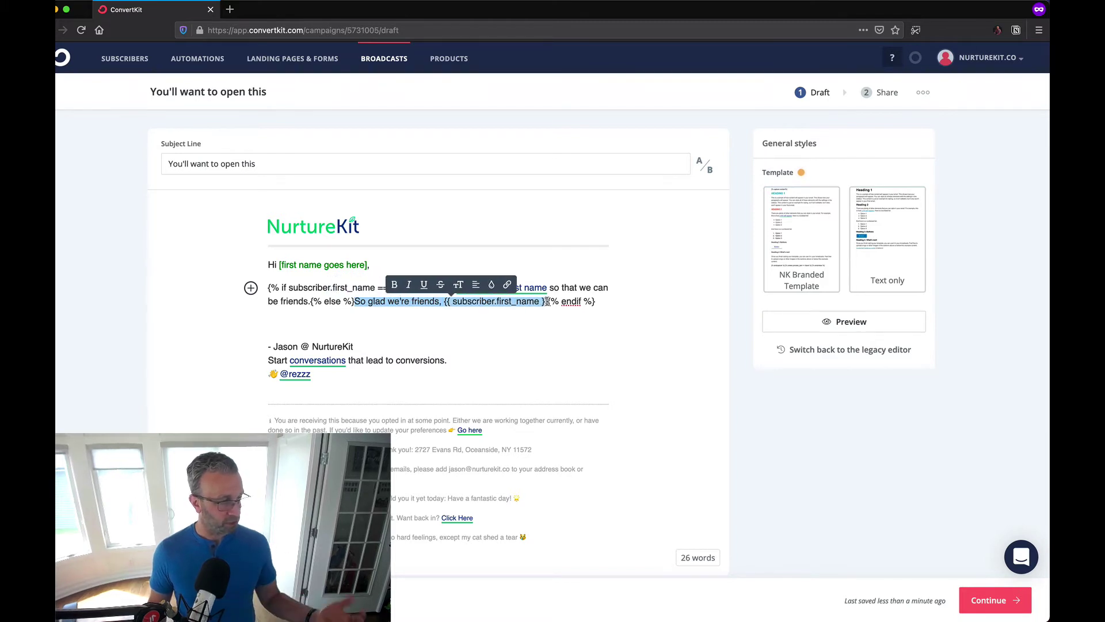
click(547, 302)
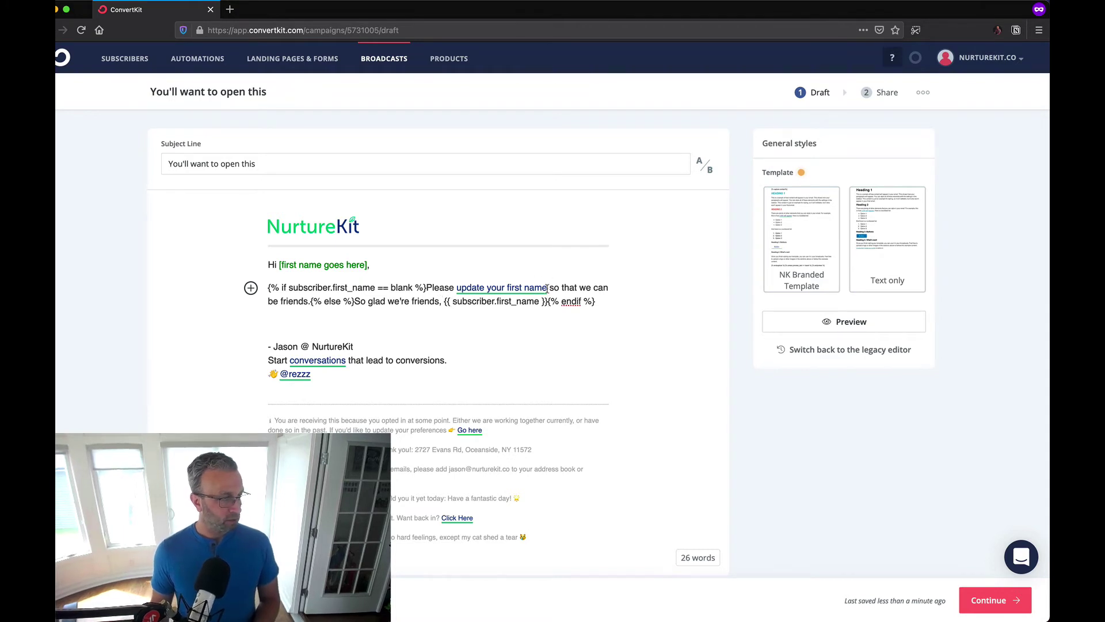
drag(547, 287, 457, 289)
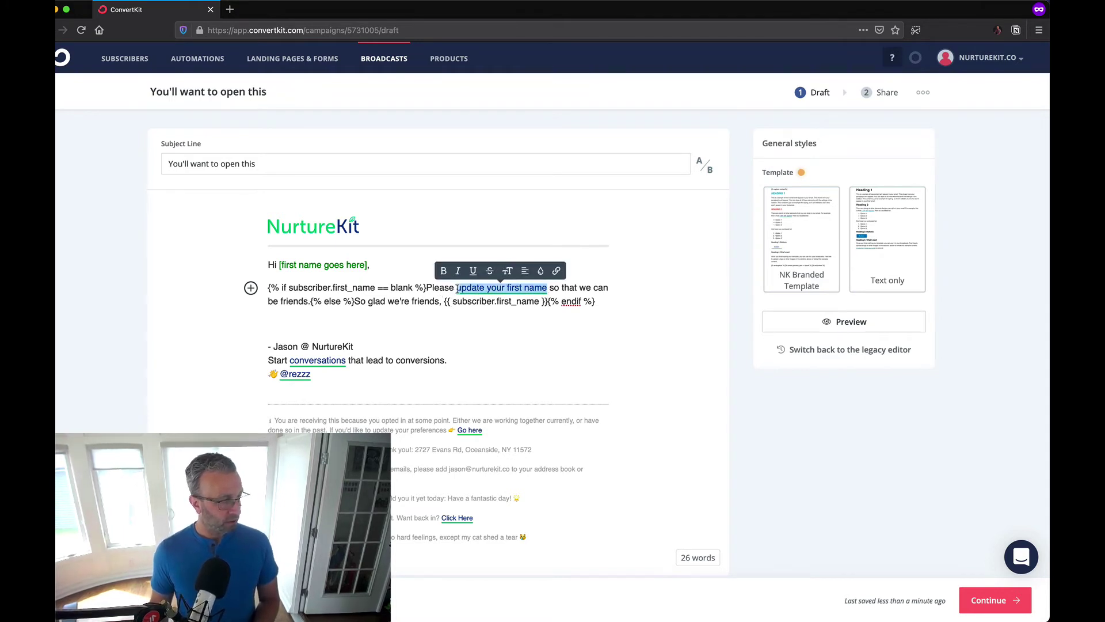
click(556, 270)
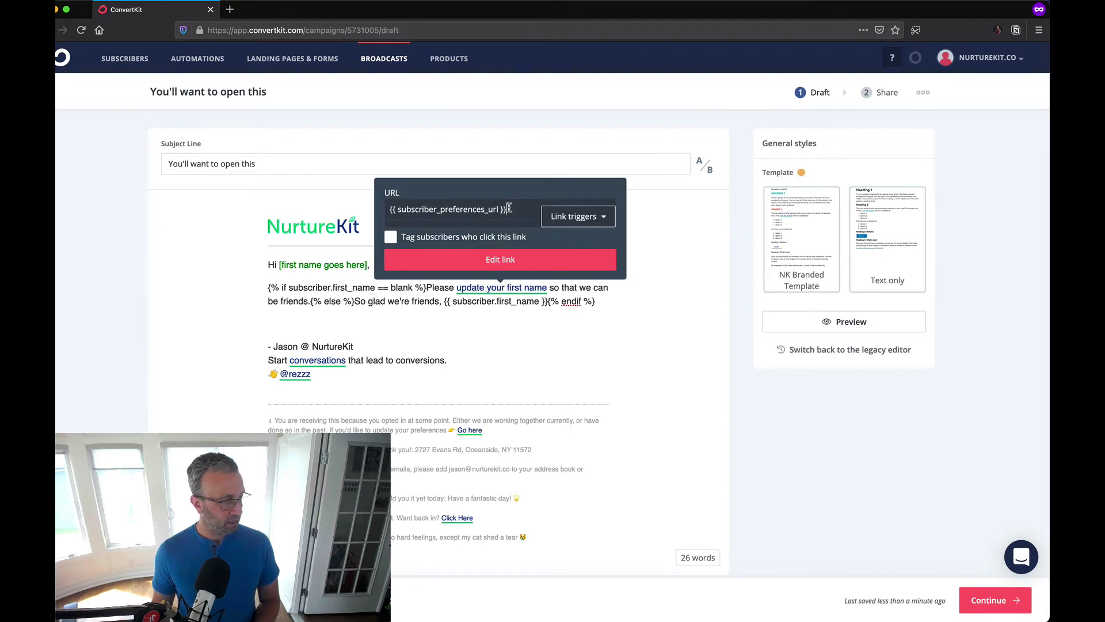
drag(518, 212, 386, 210)
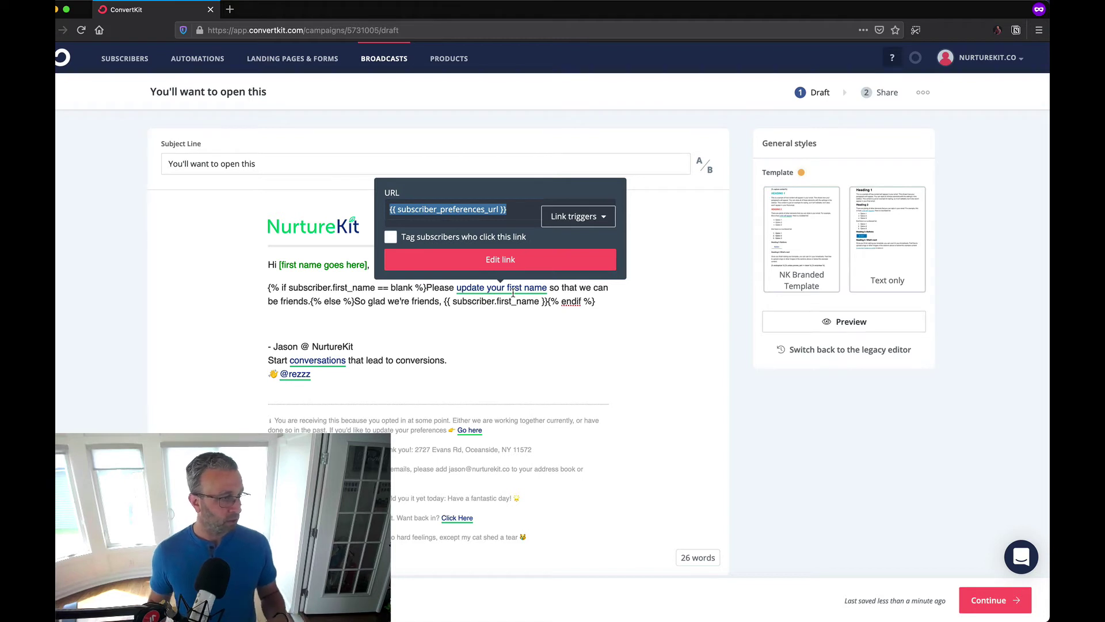
drag(510, 210, 380, 211)
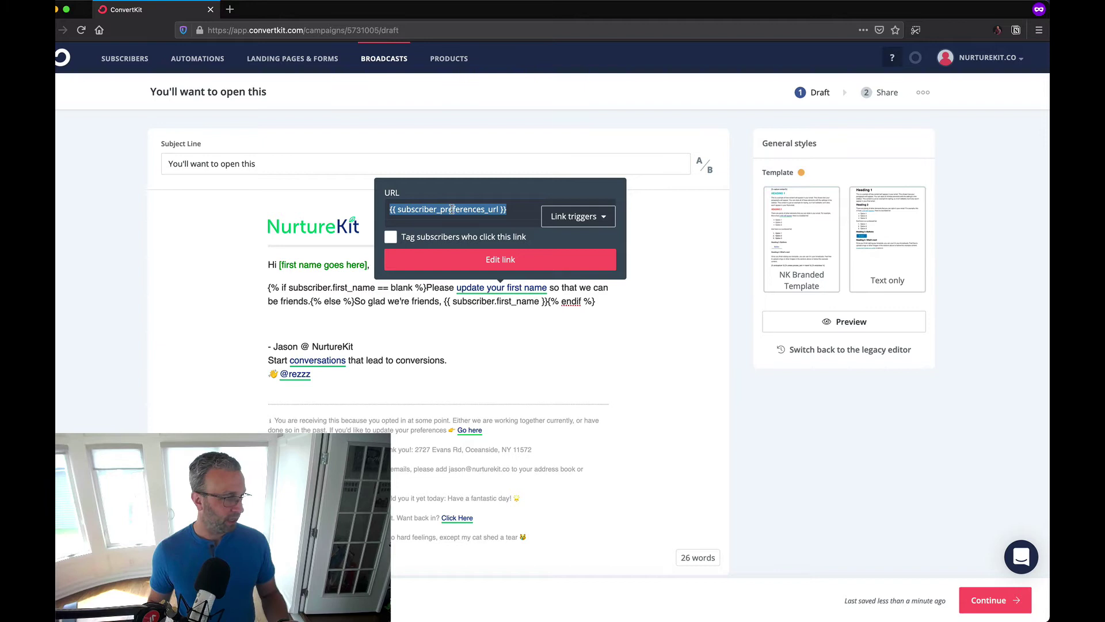
drag(522, 210, 369, 210)
key(Escape)
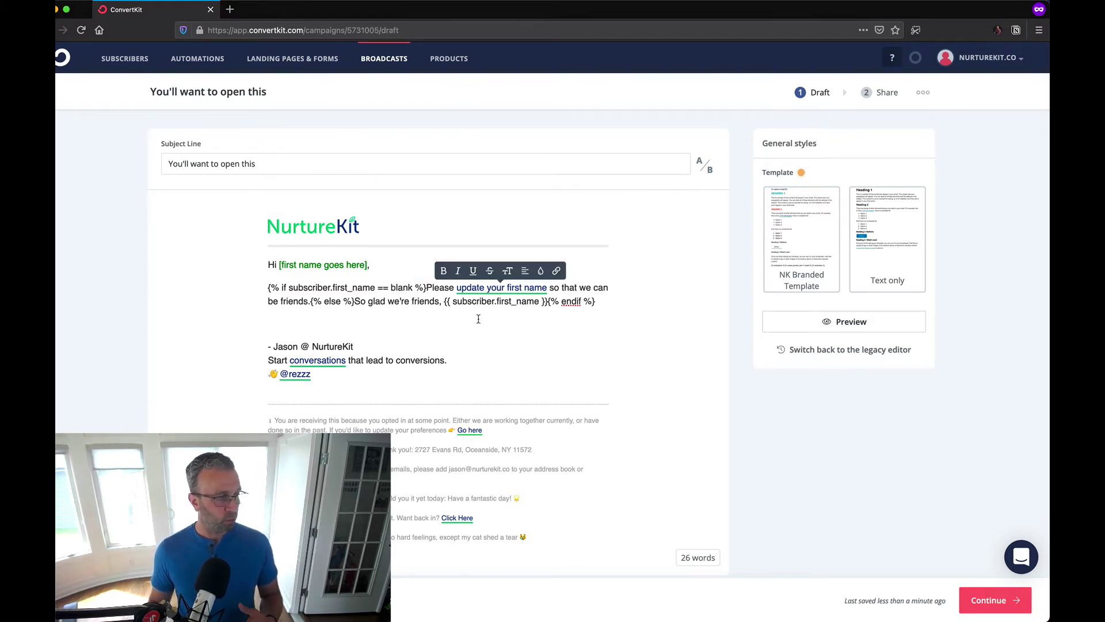
click(479, 319)
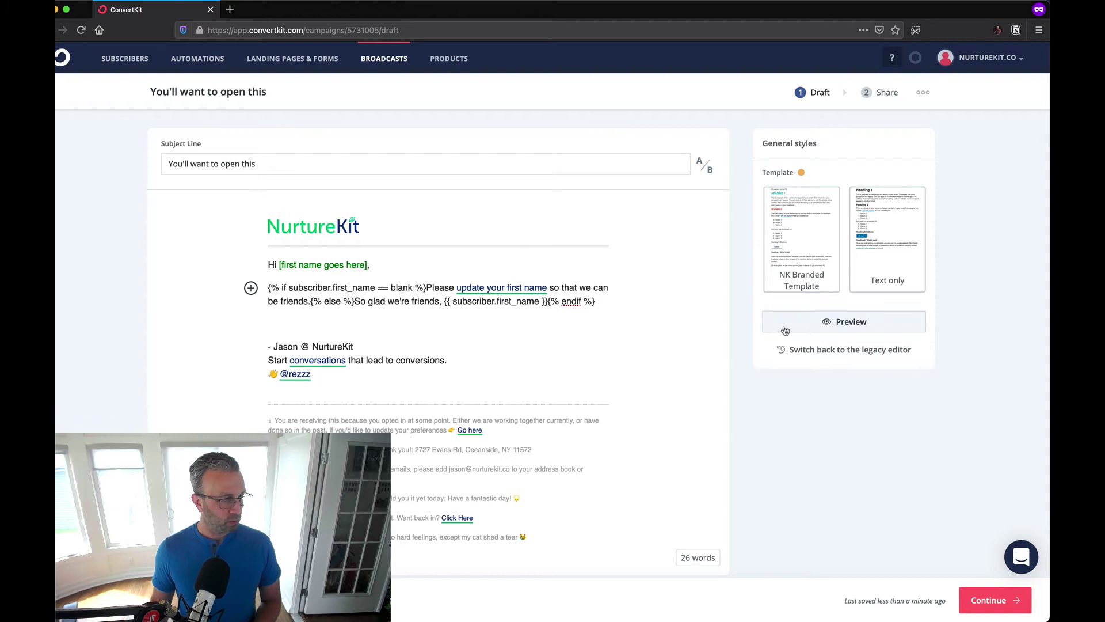
click(785, 330)
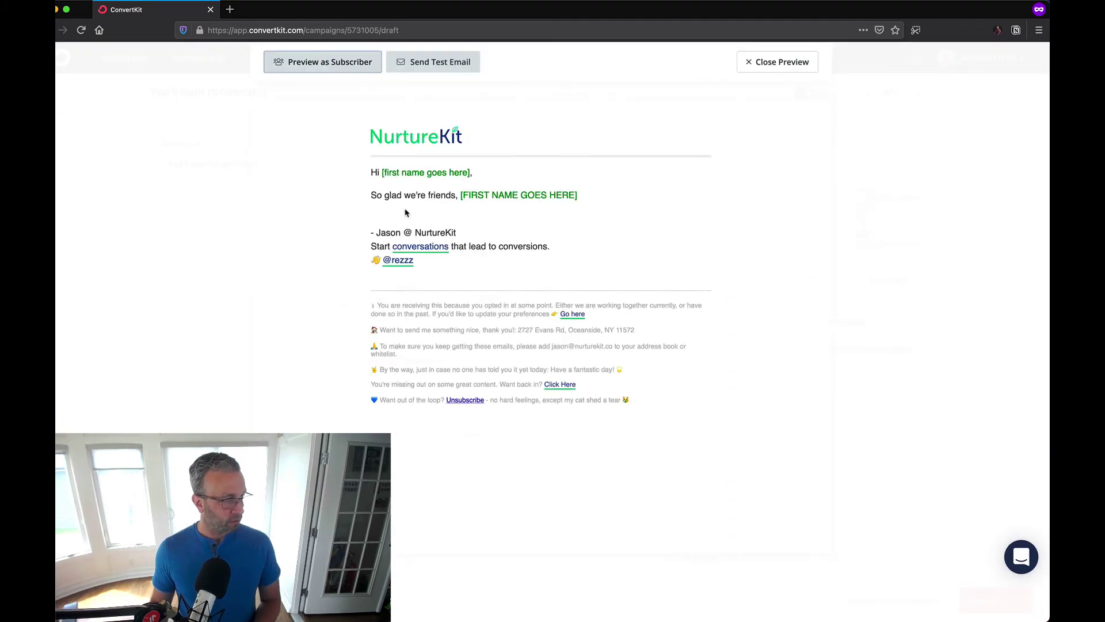
drag(370, 195, 599, 205)
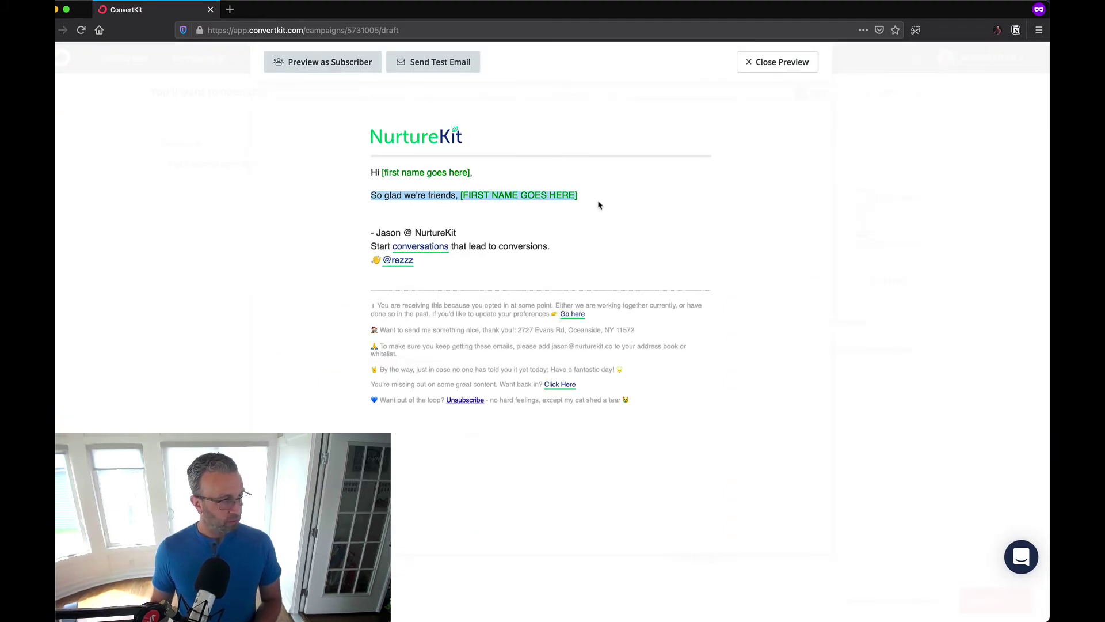
click(614, 205)
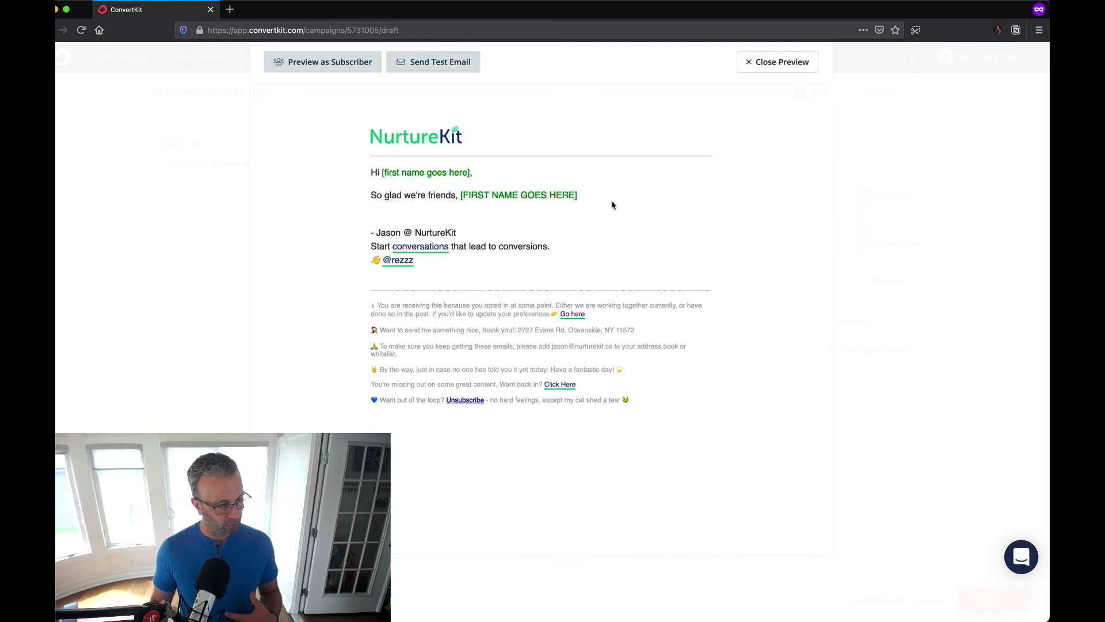
drag(585, 192, 368, 195)
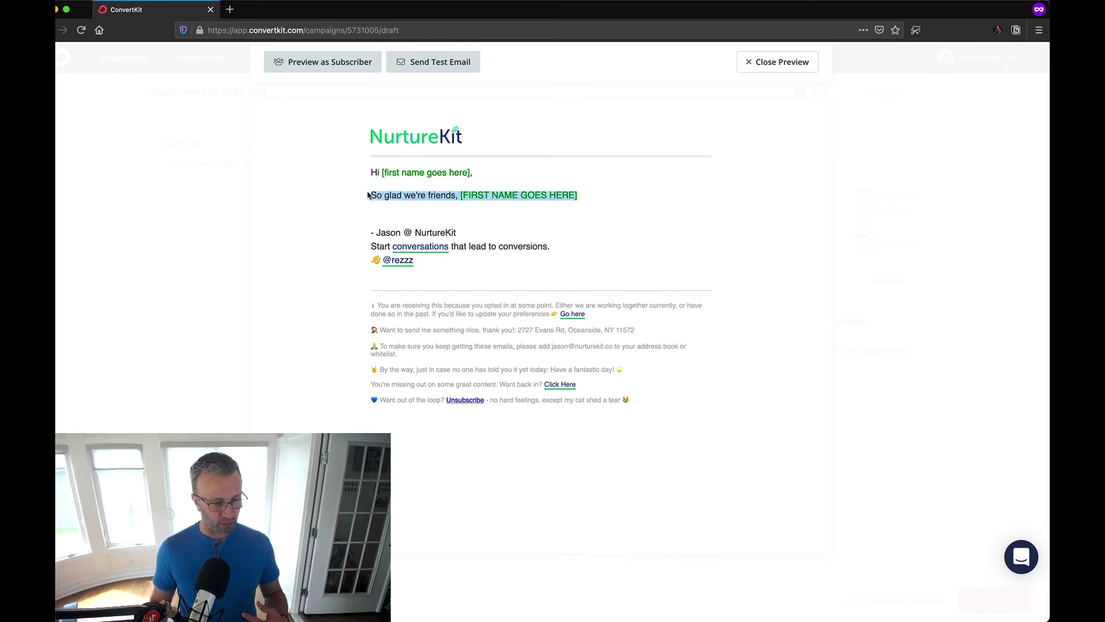
click(369, 192)
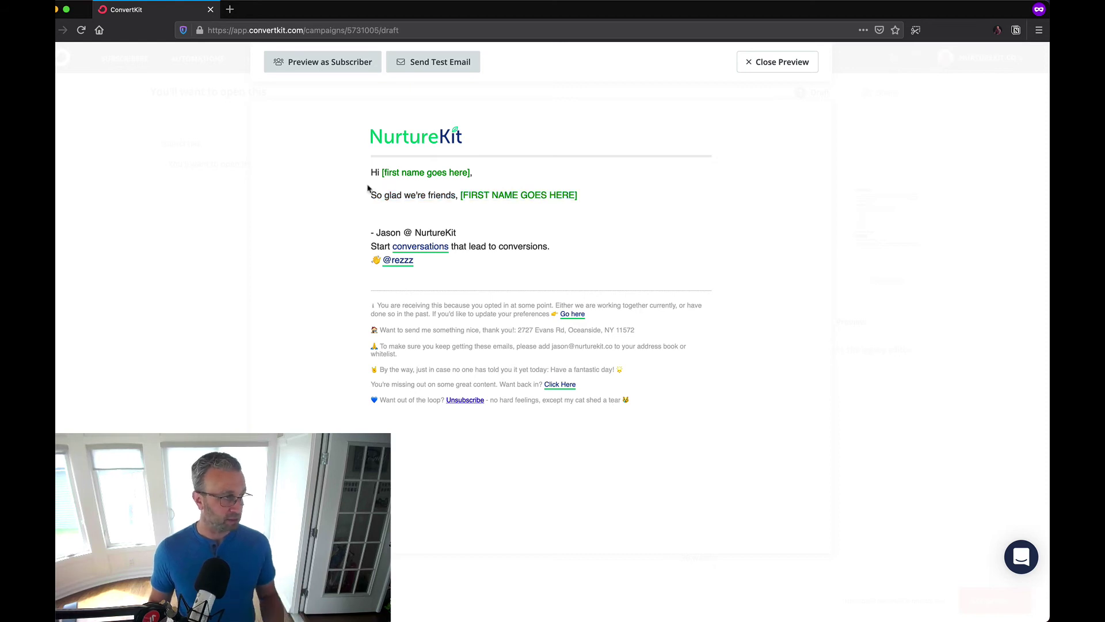
click(350, 65)
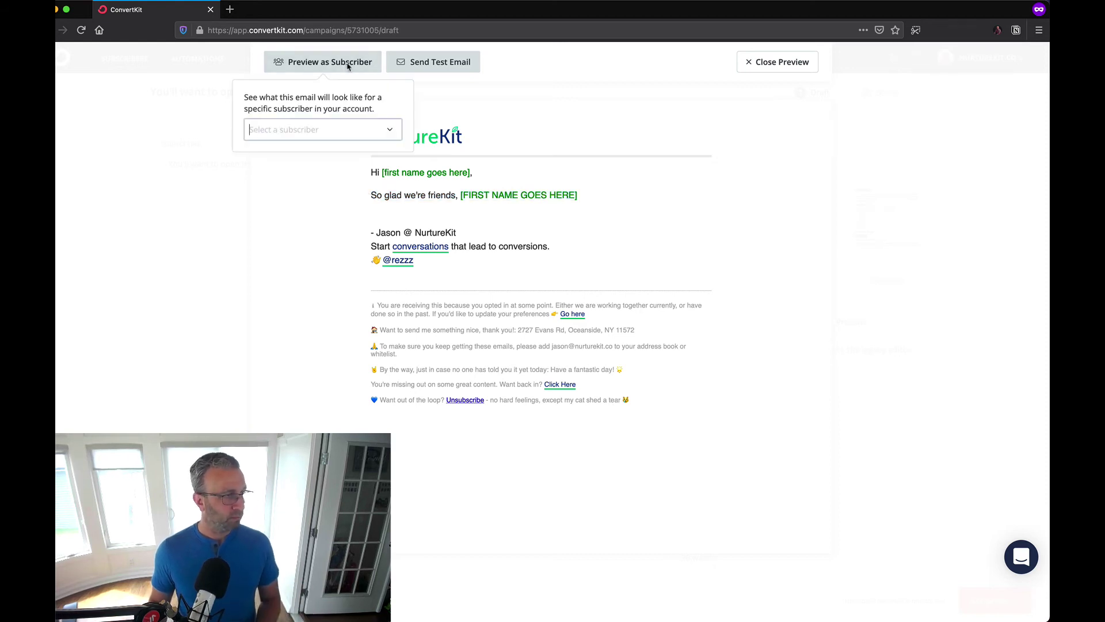
click(297, 130)
text(jas)
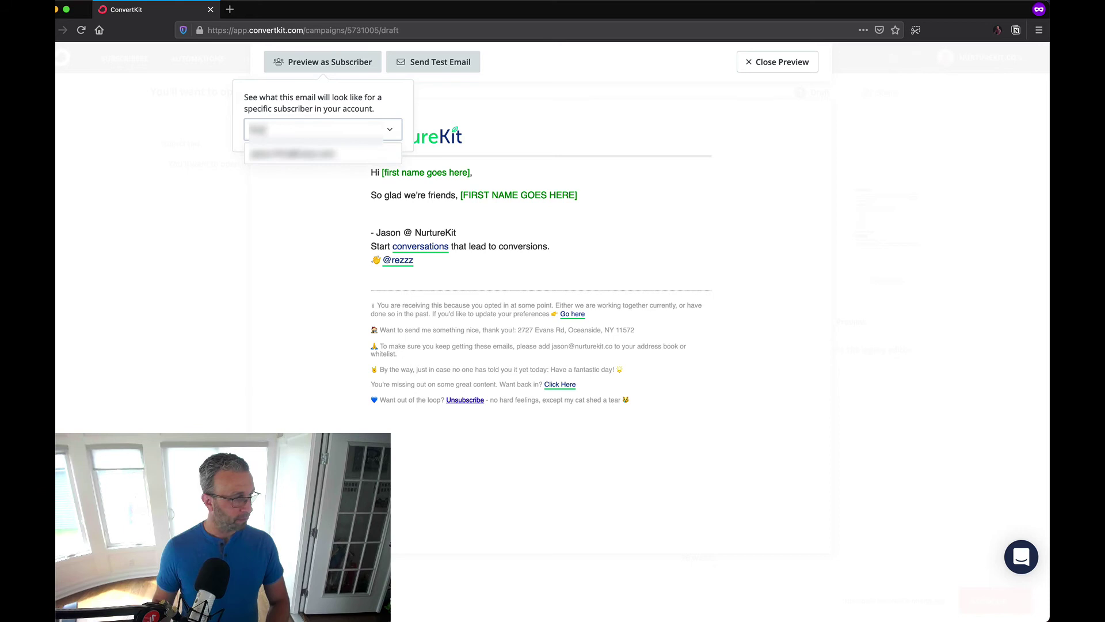
click(314, 154)
click(278, 256)
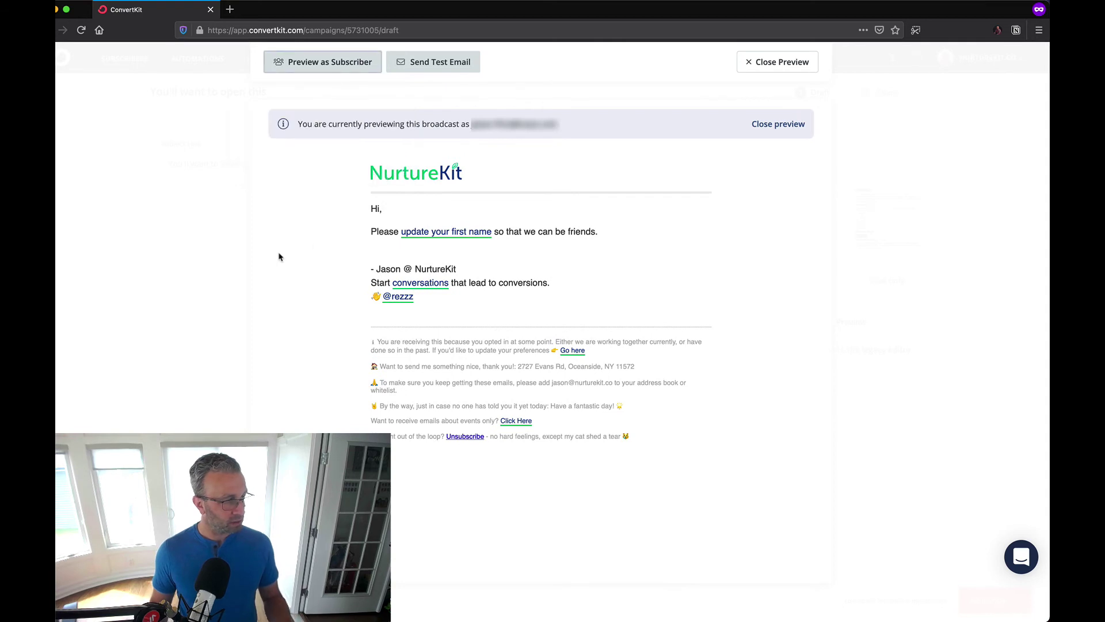
drag(383, 210, 371, 211)
click(386, 211)
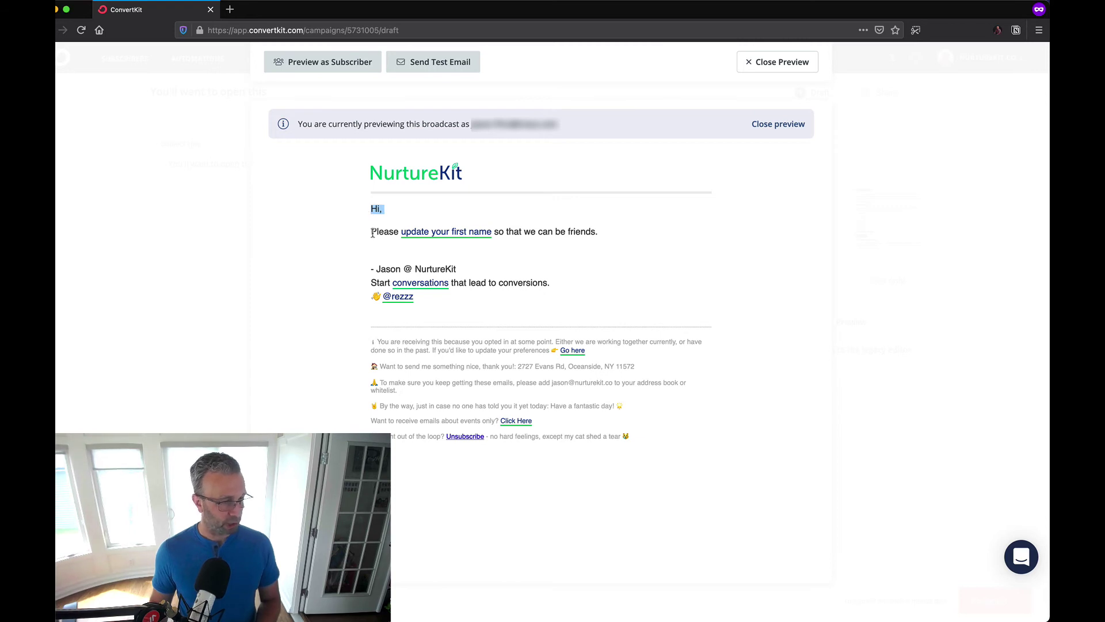
click(373, 233)
drag(456, 233, 605, 233)
click(598, 233)
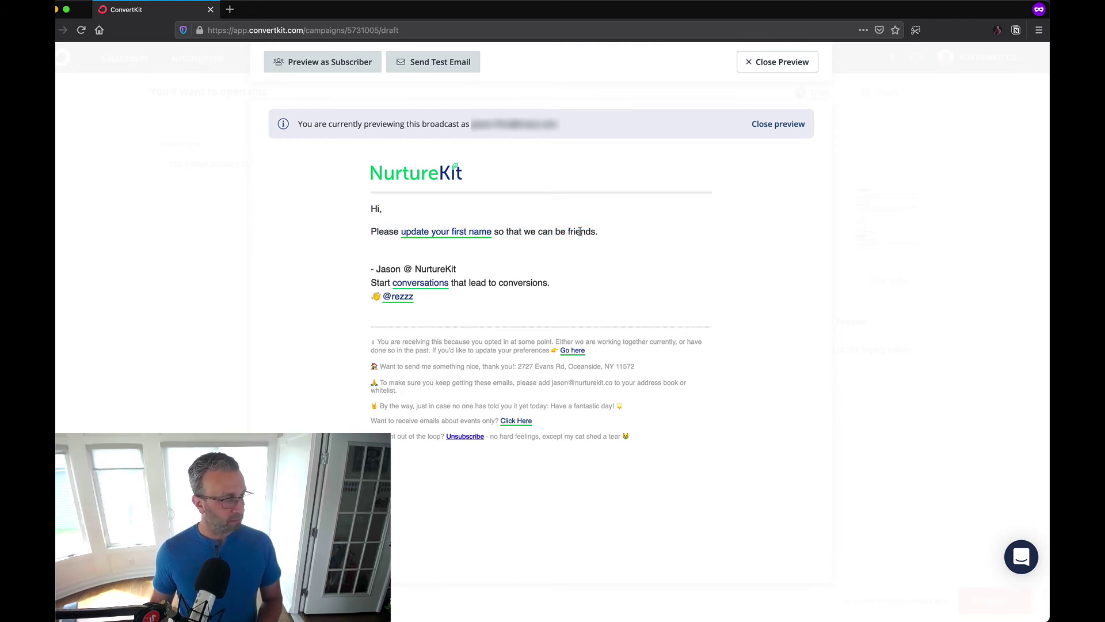
Exit the earlier subscriber preview and check the first-name placeholder in the greeting.
click(769, 128)
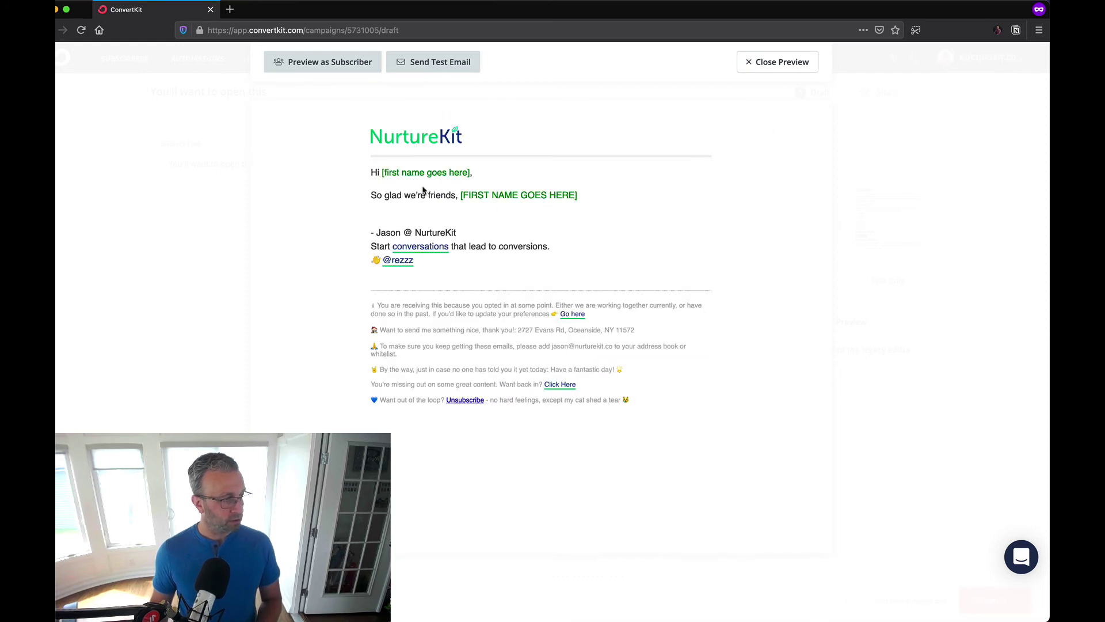
drag(382, 173, 626, 196)
click(627, 196)
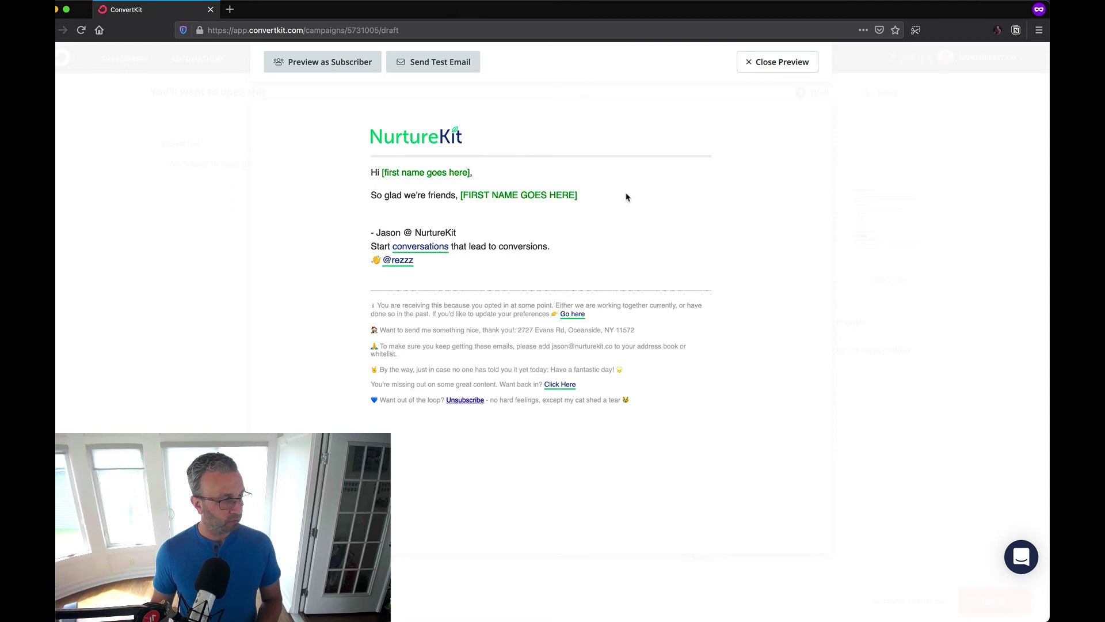
Preview as a subscriber with a first name, verify the personalised greeting, then exit that preview.
click(311, 65)
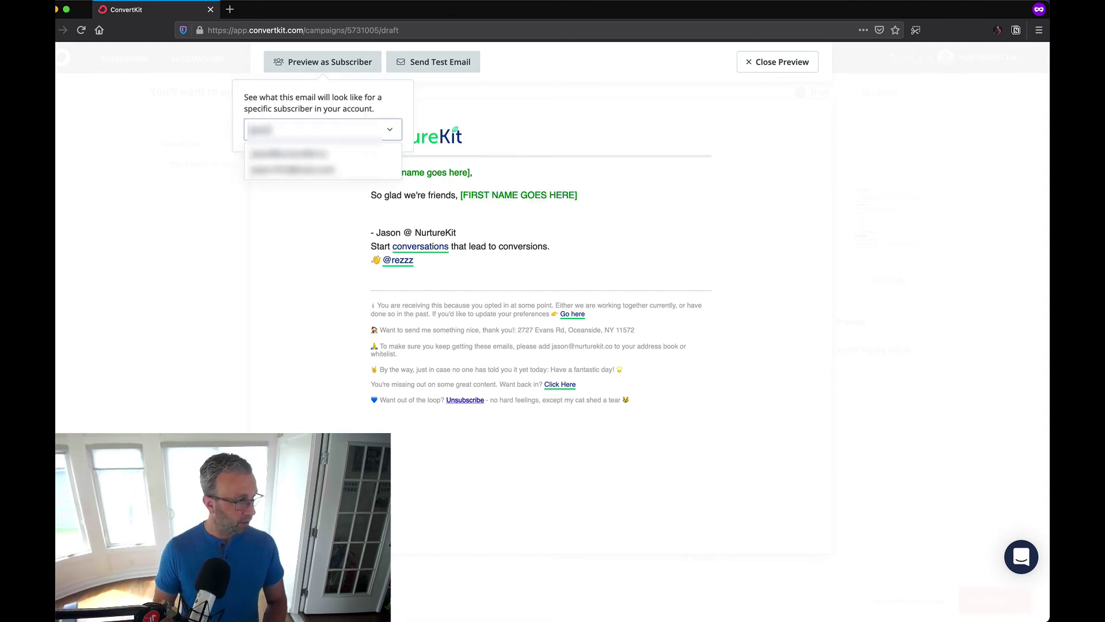
click(254, 153)
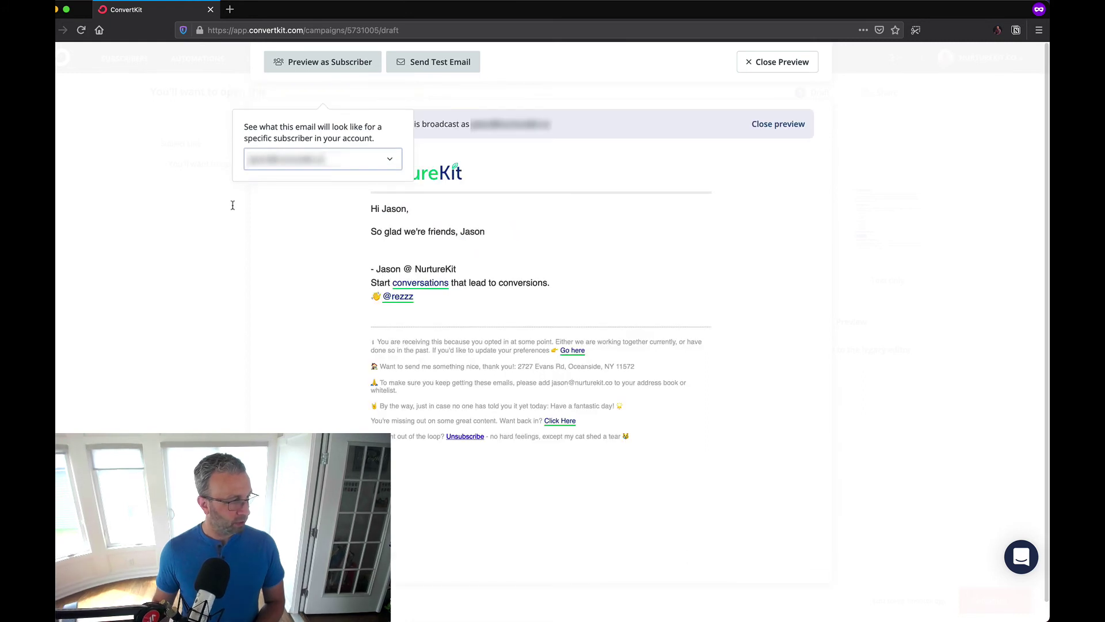
click(374, 229)
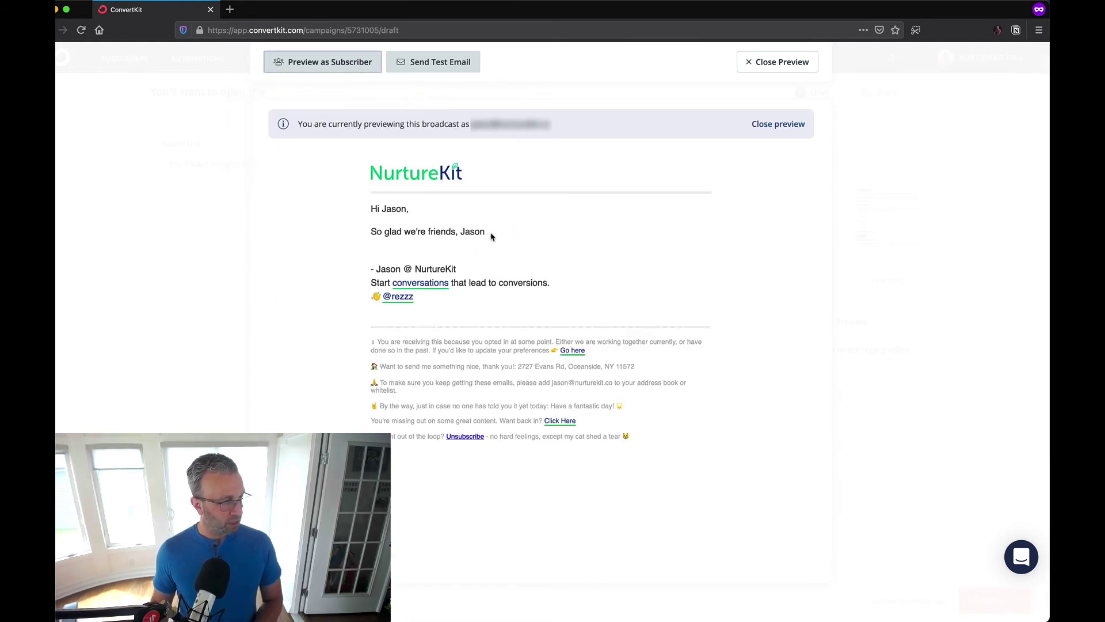
mouse_move(491, 234)
mouse_down()
mouse_move(384, 231)
mouse_move(370, 210)
mouse_move(410, 231)
mouse_move(510, 230)
mouse_up()
click(370, 209)
click(511, 230)
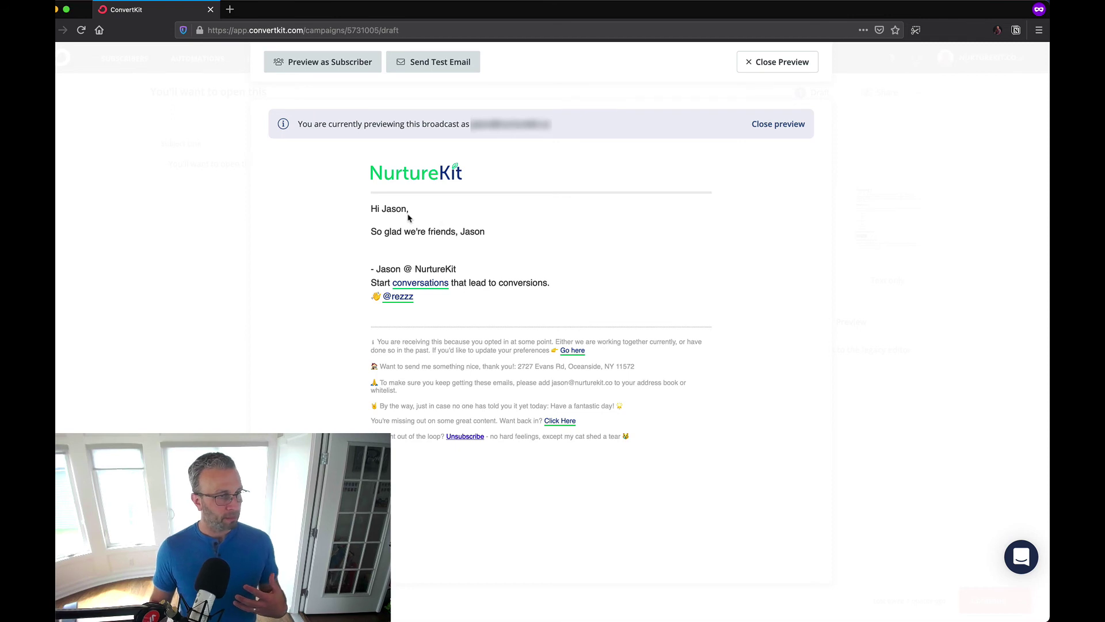
click(788, 125)
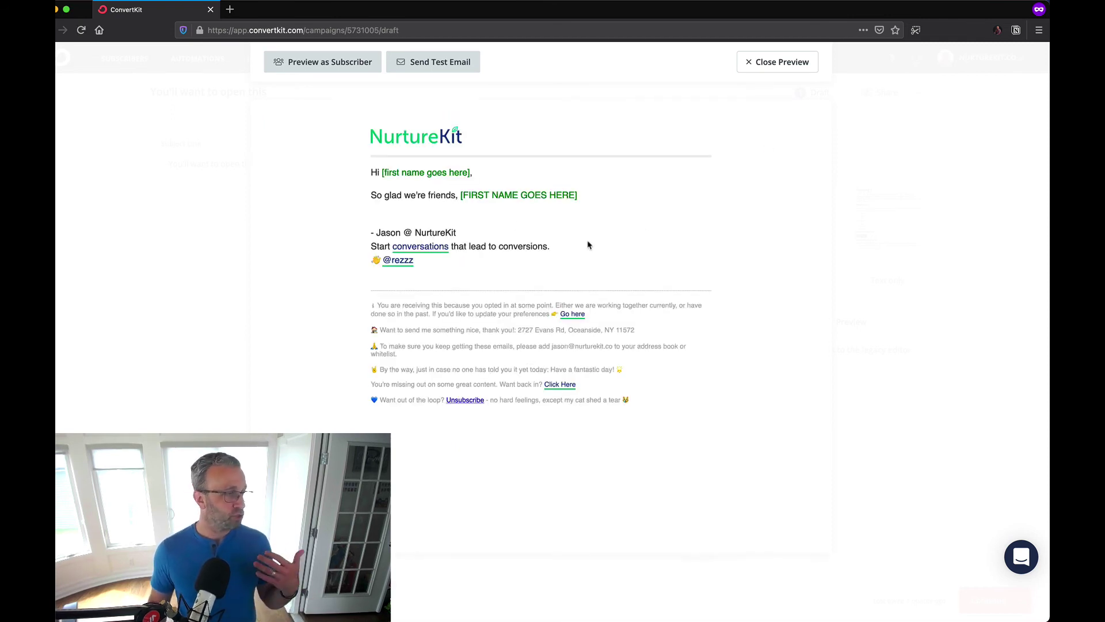
click(777, 62)
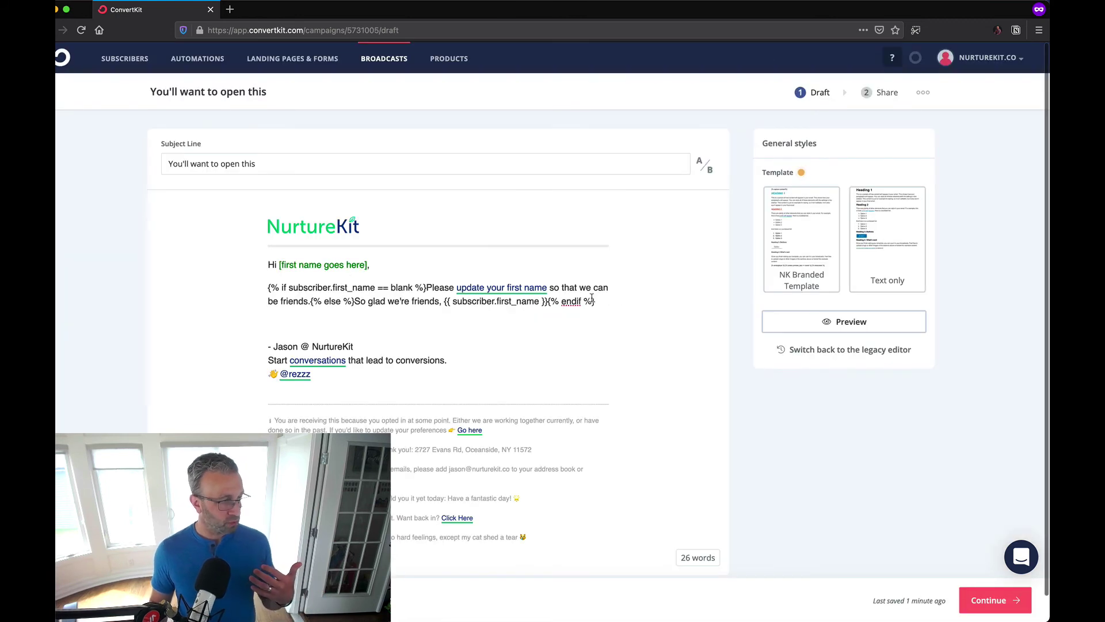
triple_click(472, 301)
drag(472, 301, 599, 300)
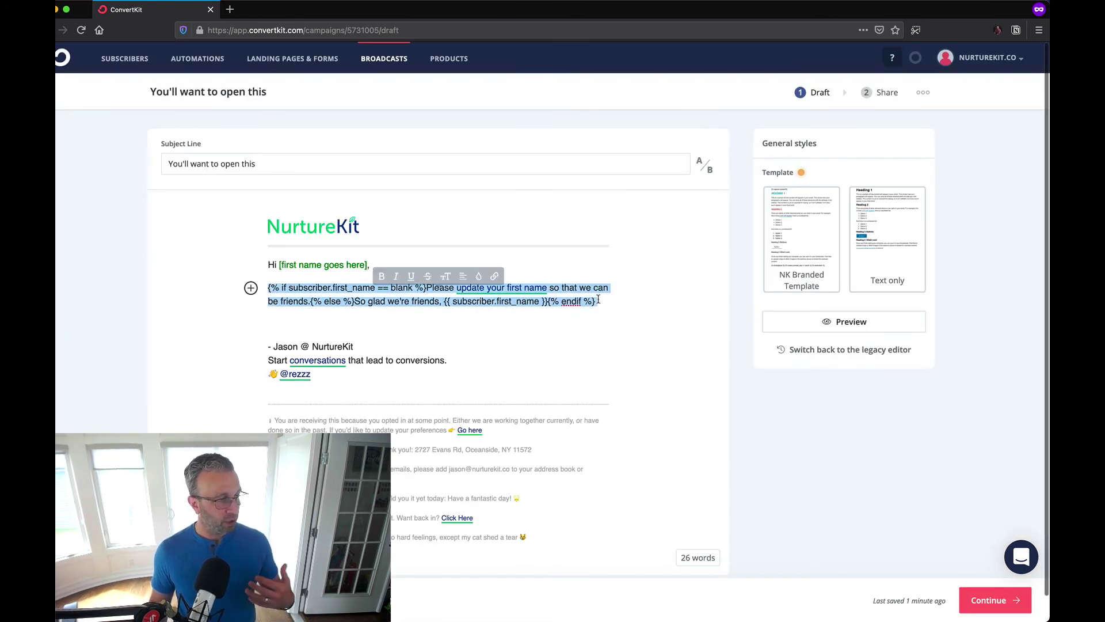
click(599, 300)
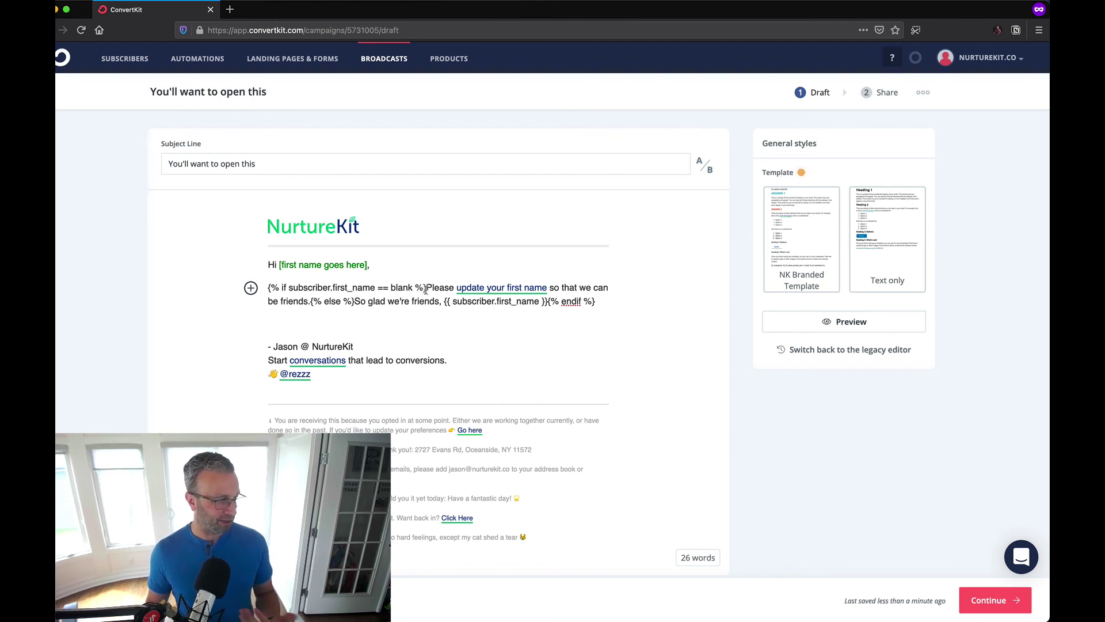
drag(426, 288, 312, 303)
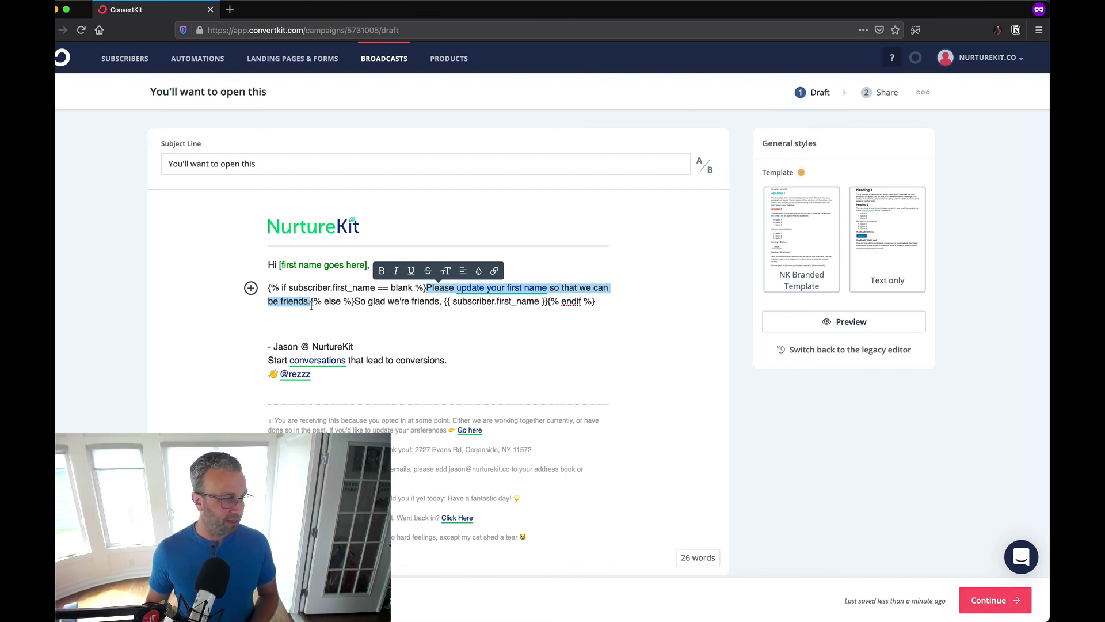
click(311, 305)
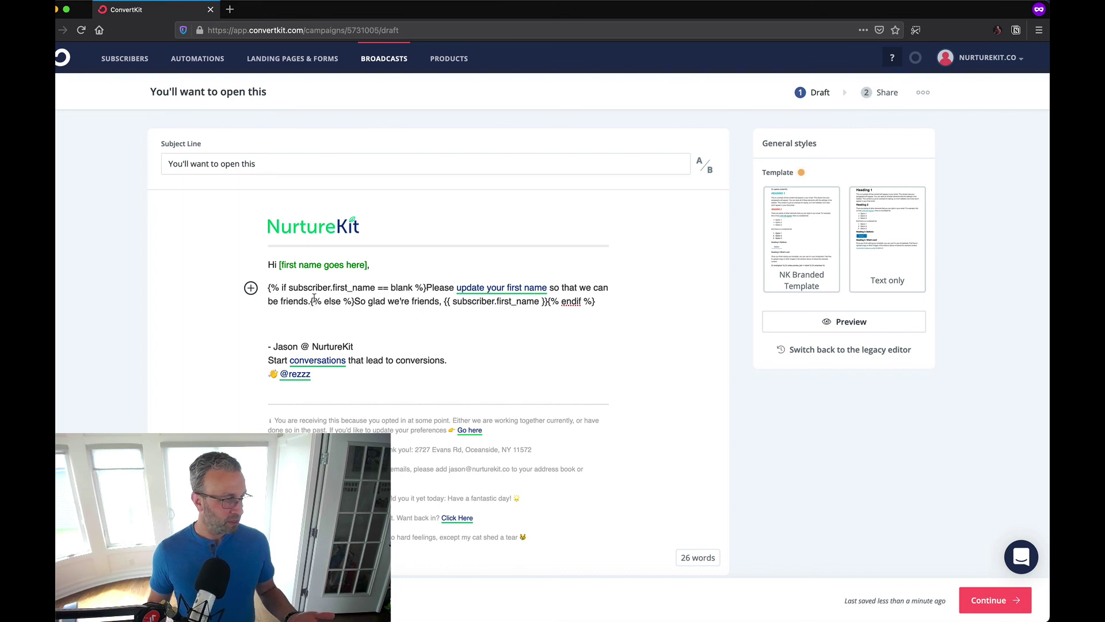